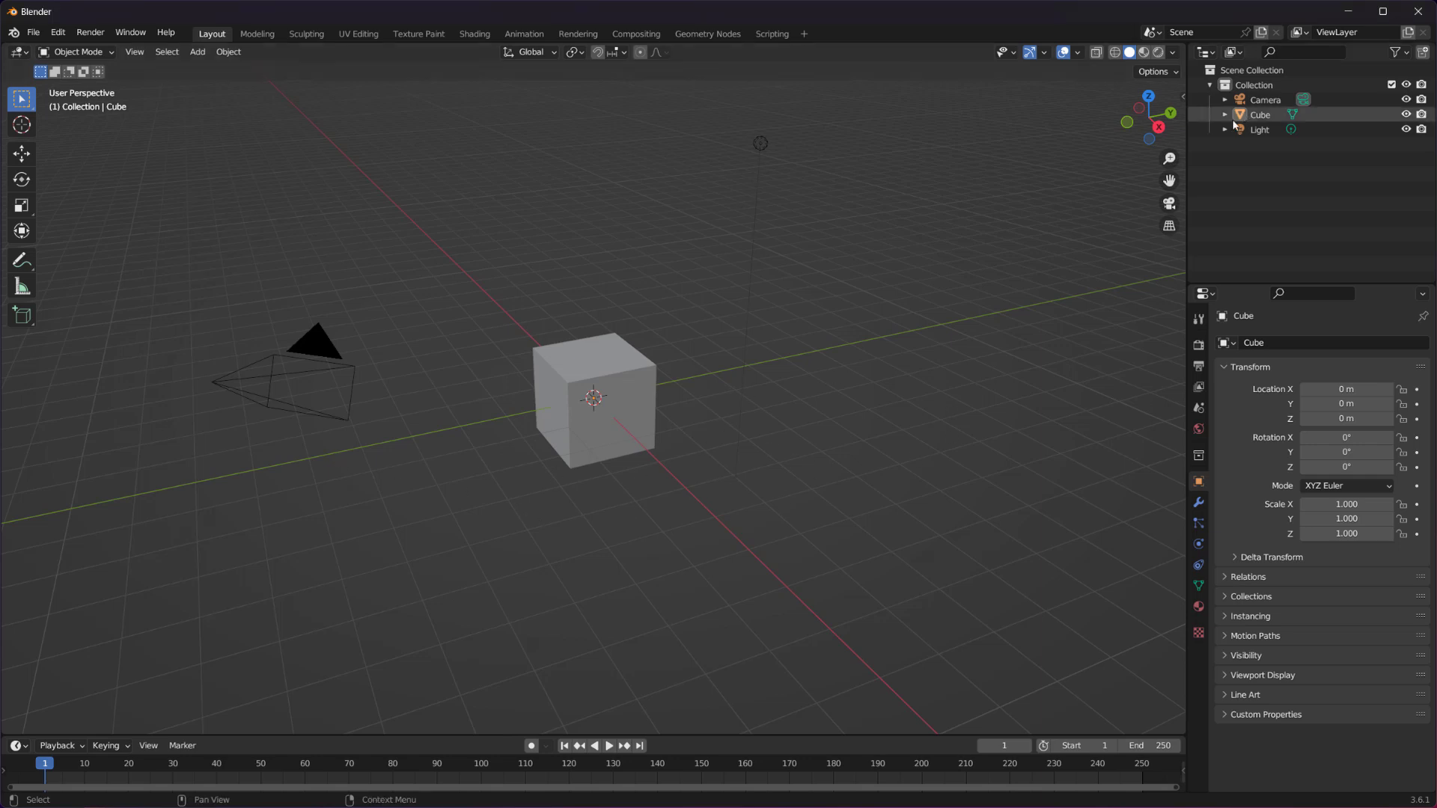
# Enable Emulate 3 Button Mouse in the mouse input preferences and close the preferences.
pyautogui.moveTo(1169, 180); pyautogui.dragTo(1138, 242)
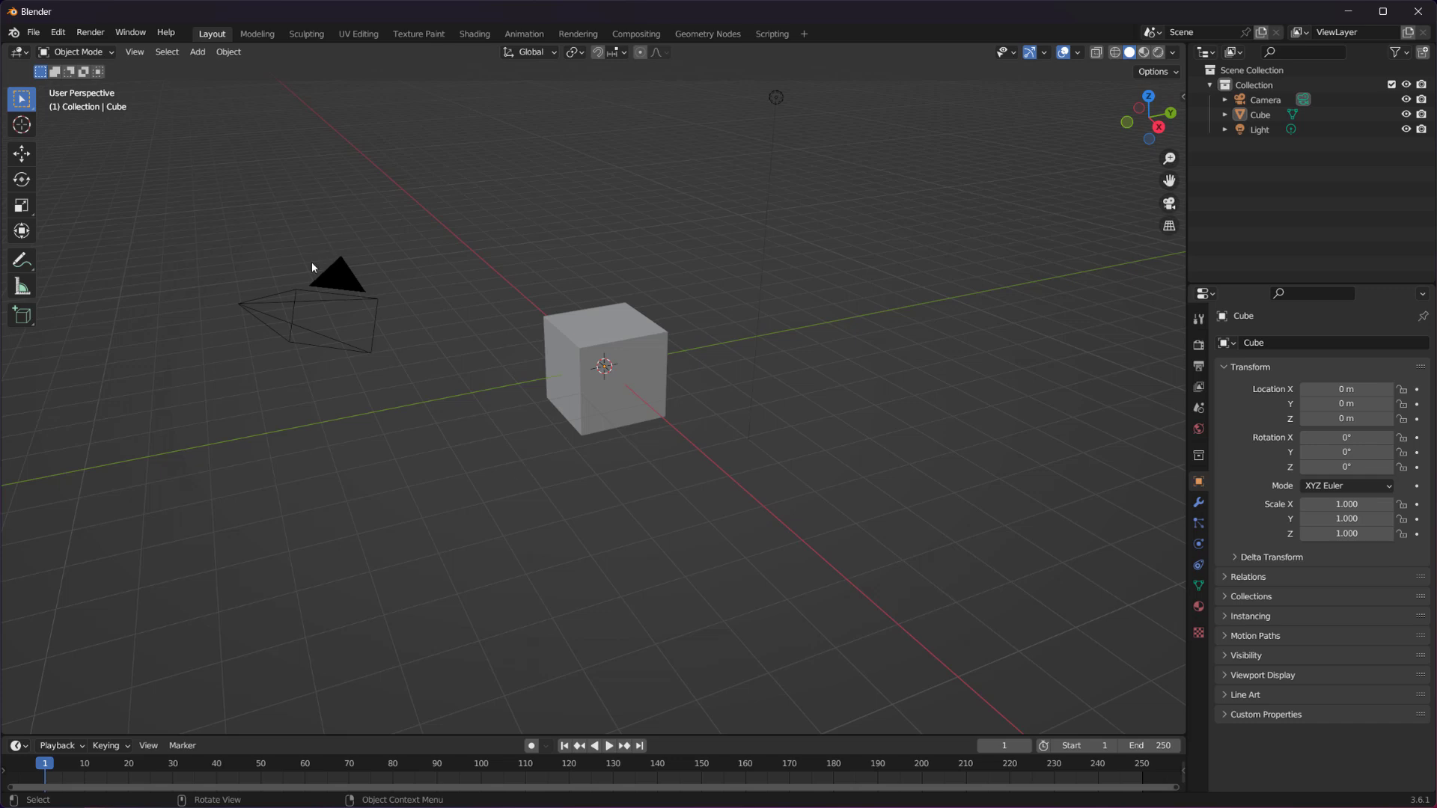
pyautogui.click(58, 32)
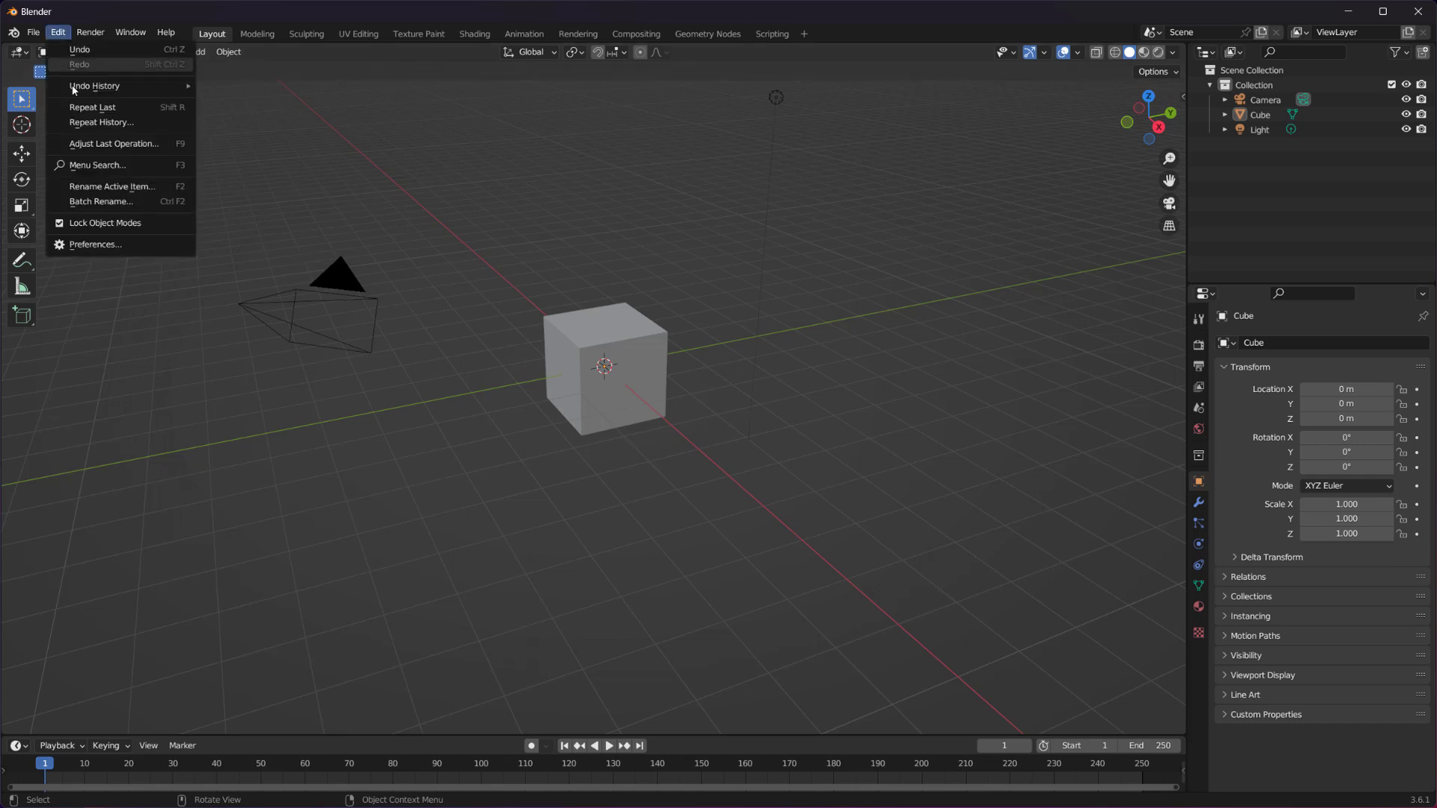
pyautogui.click(103, 245)
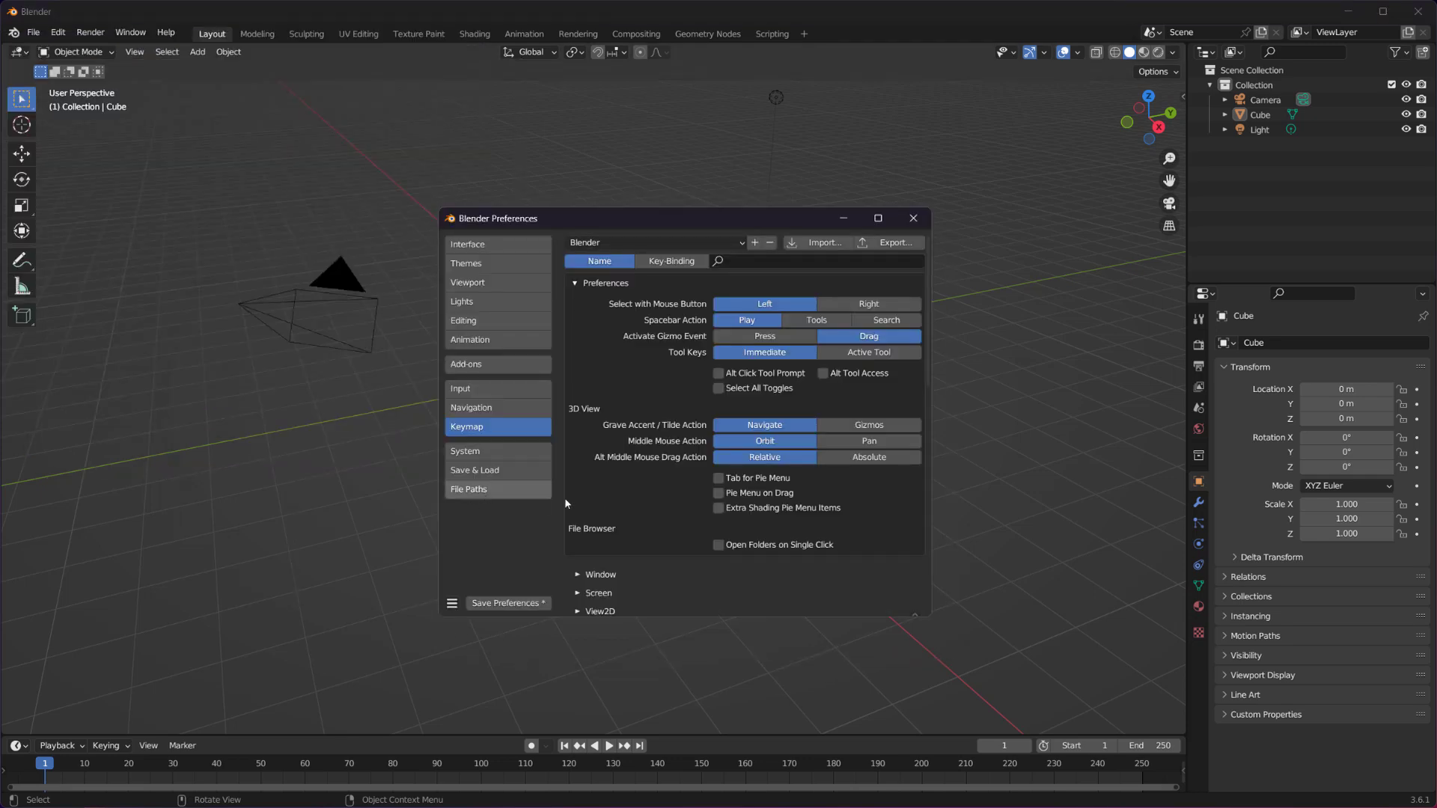
pyautogui.click(462, 390)
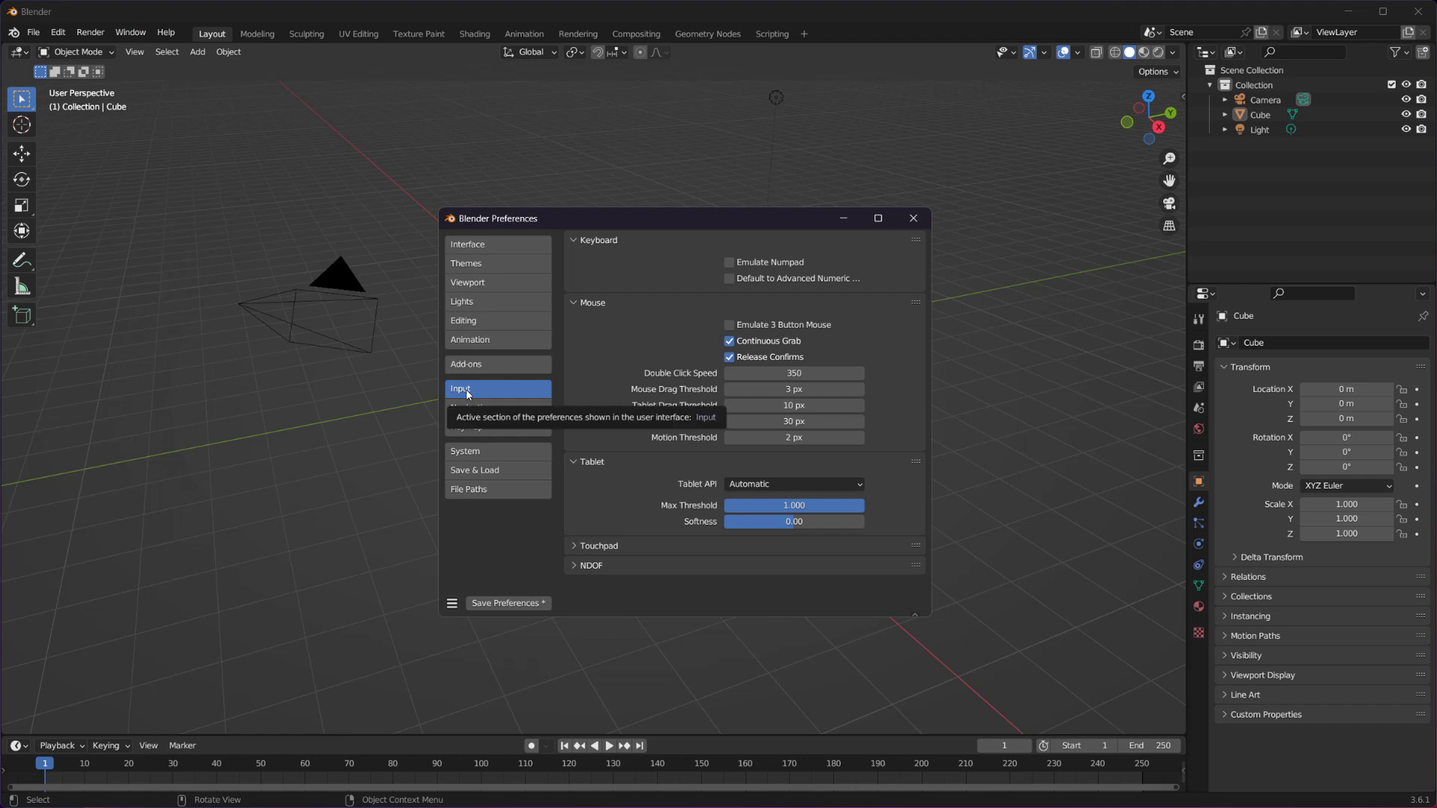
pyautogui.click(729, 325)
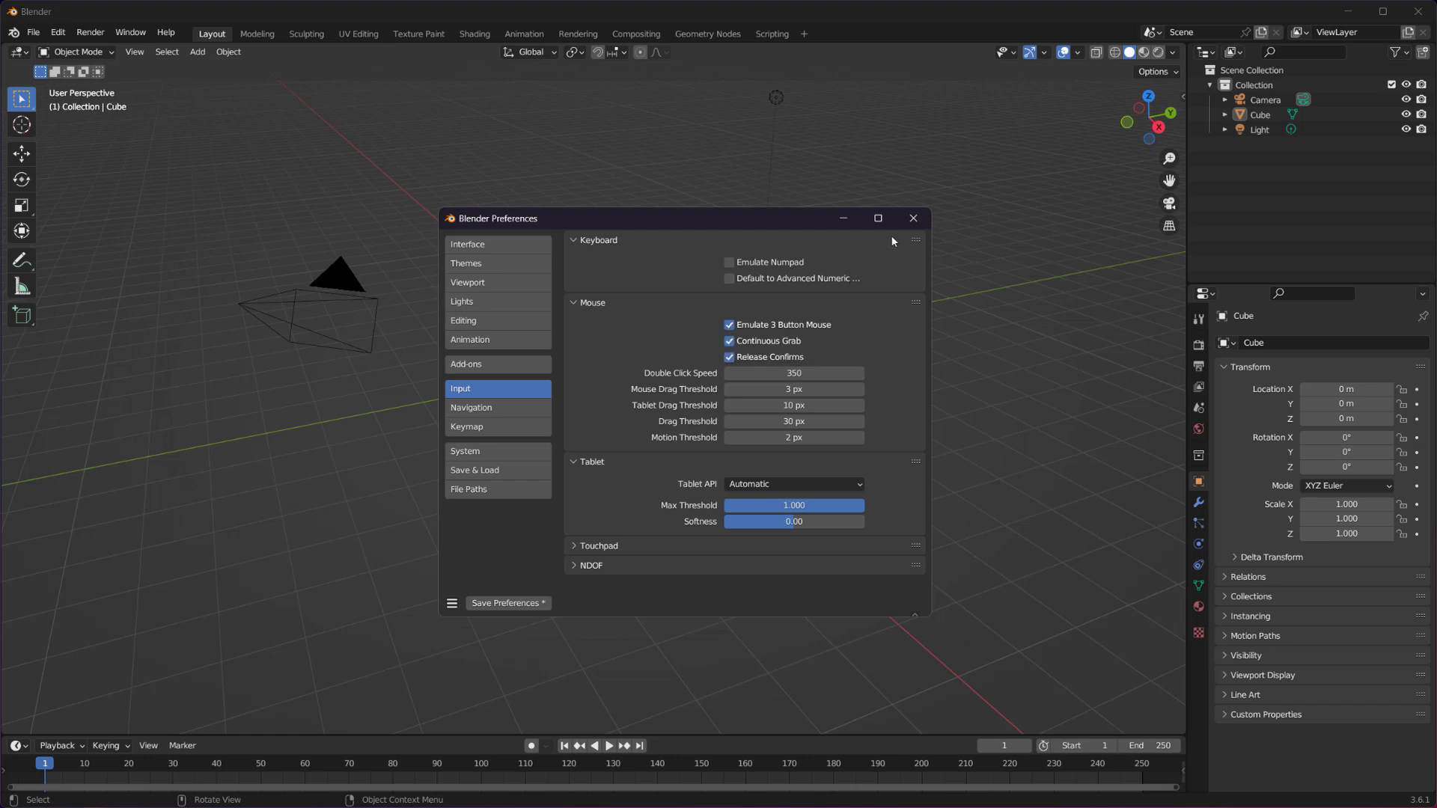
pyautogui.click(913, 220)
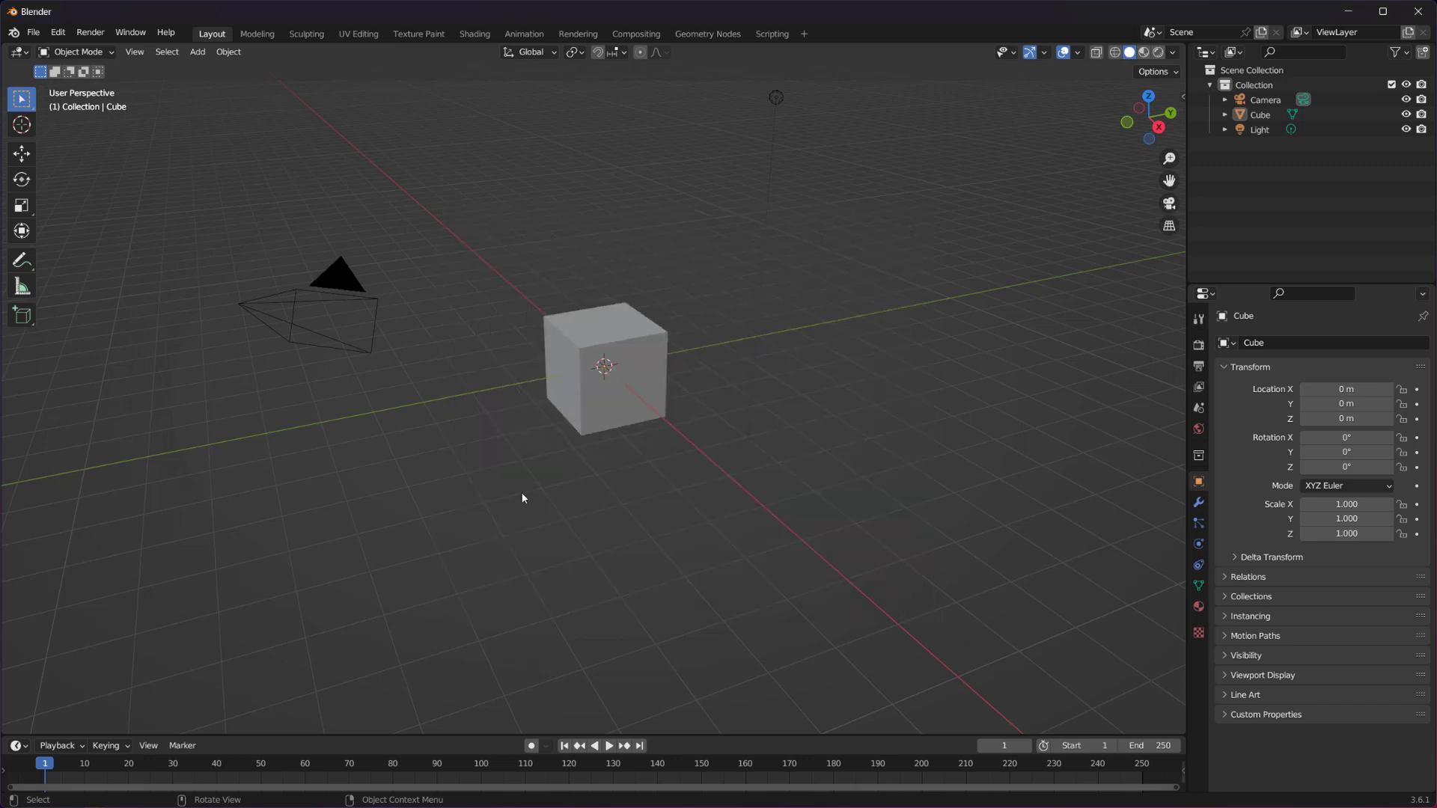
# Test orbiting the view around the cube, including the orthographic projection and the front view.
pyautogui.keyDown('alt'); pyautogui.moveTo(510, 501); pyautogui.dragTo(458, 529); pyautogui.keyUp('alt')
pyautogui.press('KP_5')
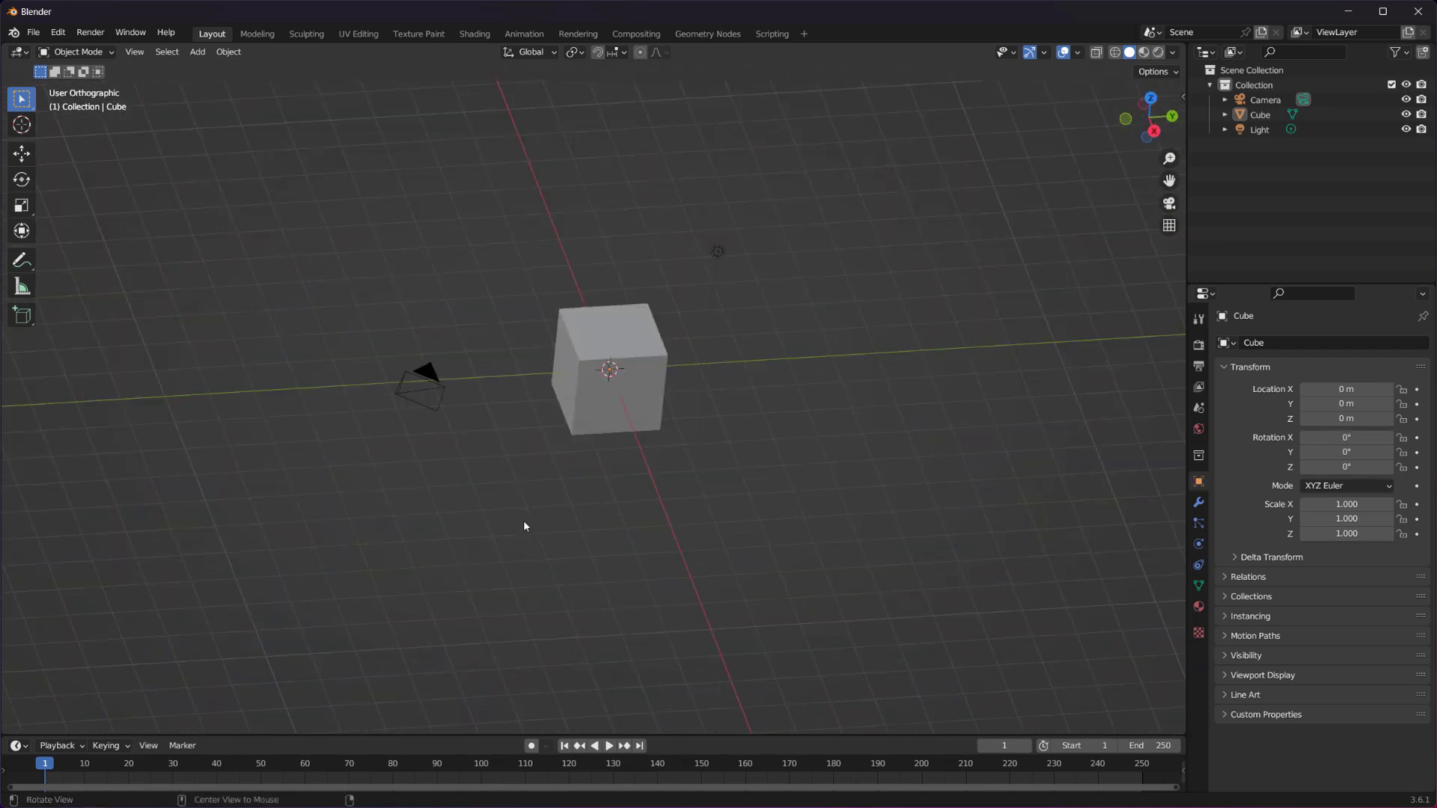
pyautogui.press('KP_1')
pyautogui.keyDown('alt'); pyautogui.moveTo(558, 524); pyautogui.dragTo(488, 419); pyautogui.keyUp('alt')
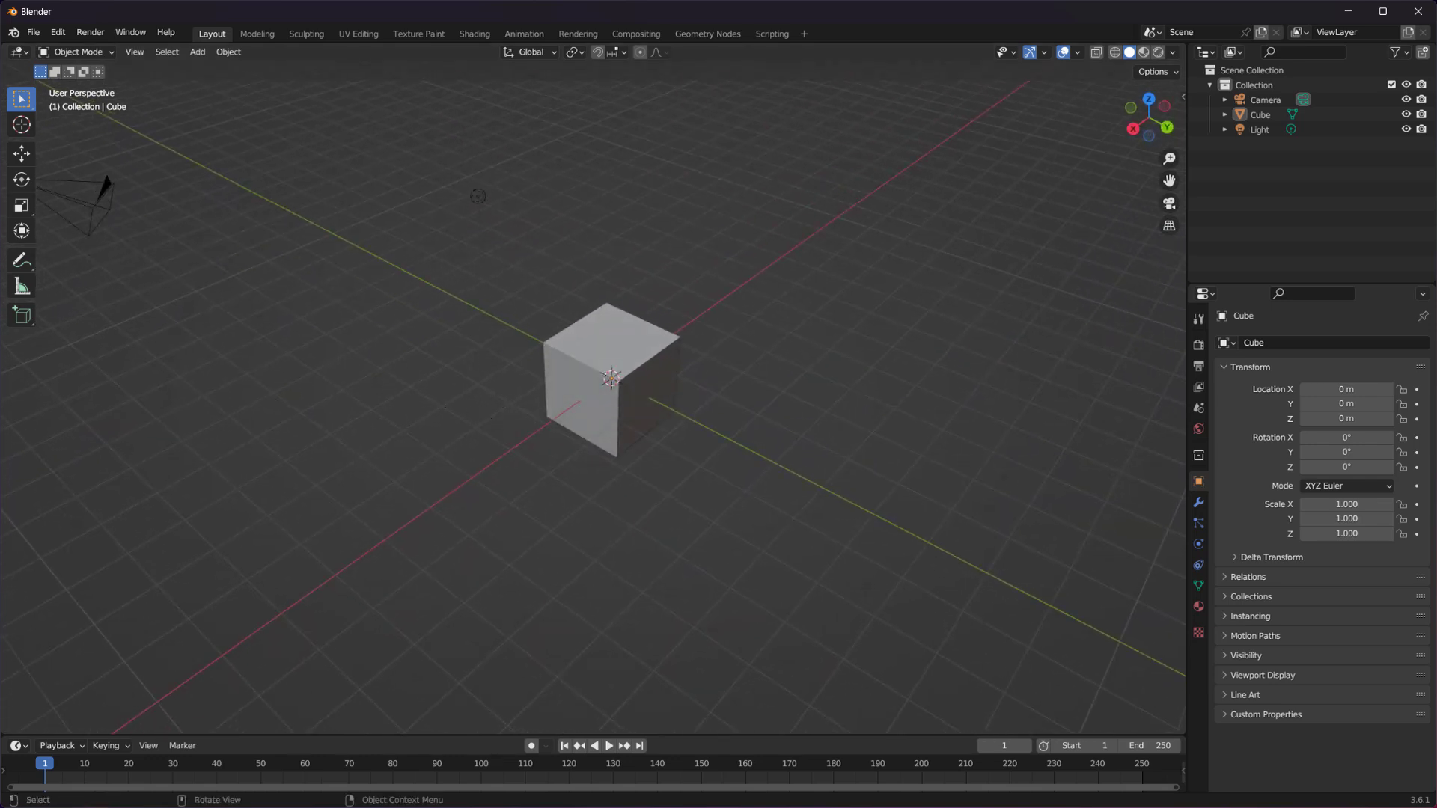
# Filter the keymap preferences by "Pan View" in an enlarged window and set the first View2D Pan View shortcut to Alt Middle Mouse.
pyautogui.click(58, 32)
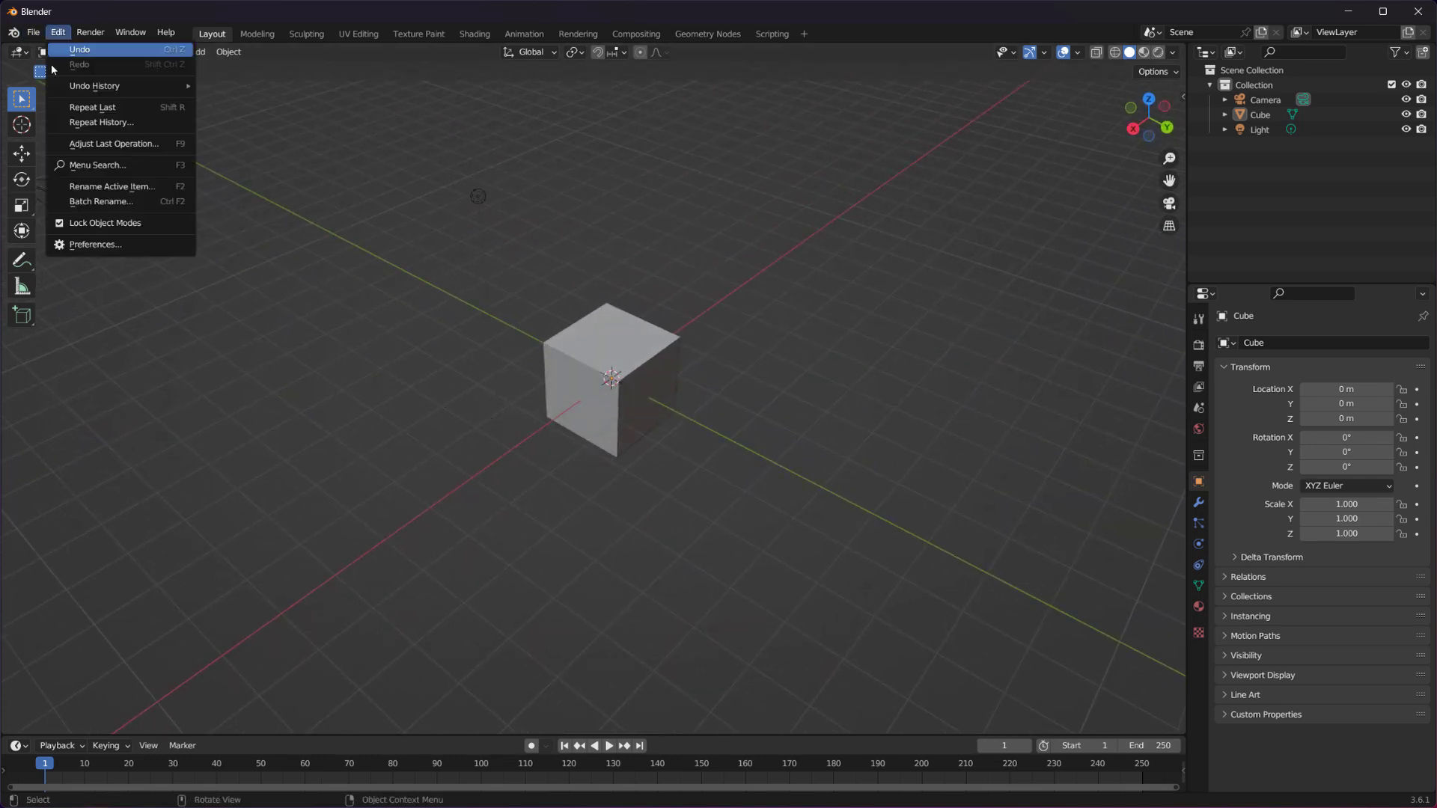
pyautogui.click(96, 245)
pyautogui.moveTo(177, 51); pyautogui.dragTo(650, 116)
pyautogui.click(497, 321)
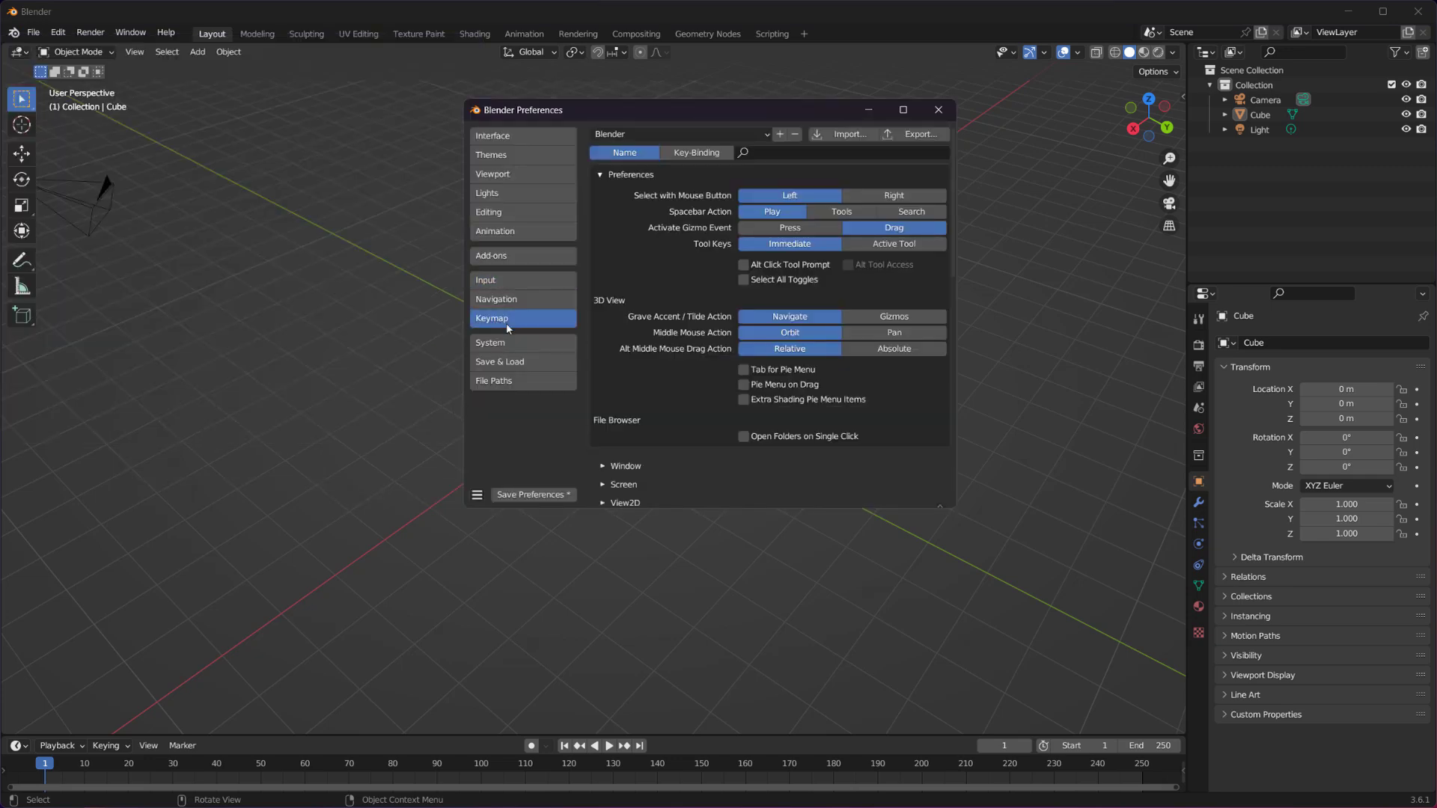
pyautogui.click(775, 155)
pyautogui.write('Pan View')
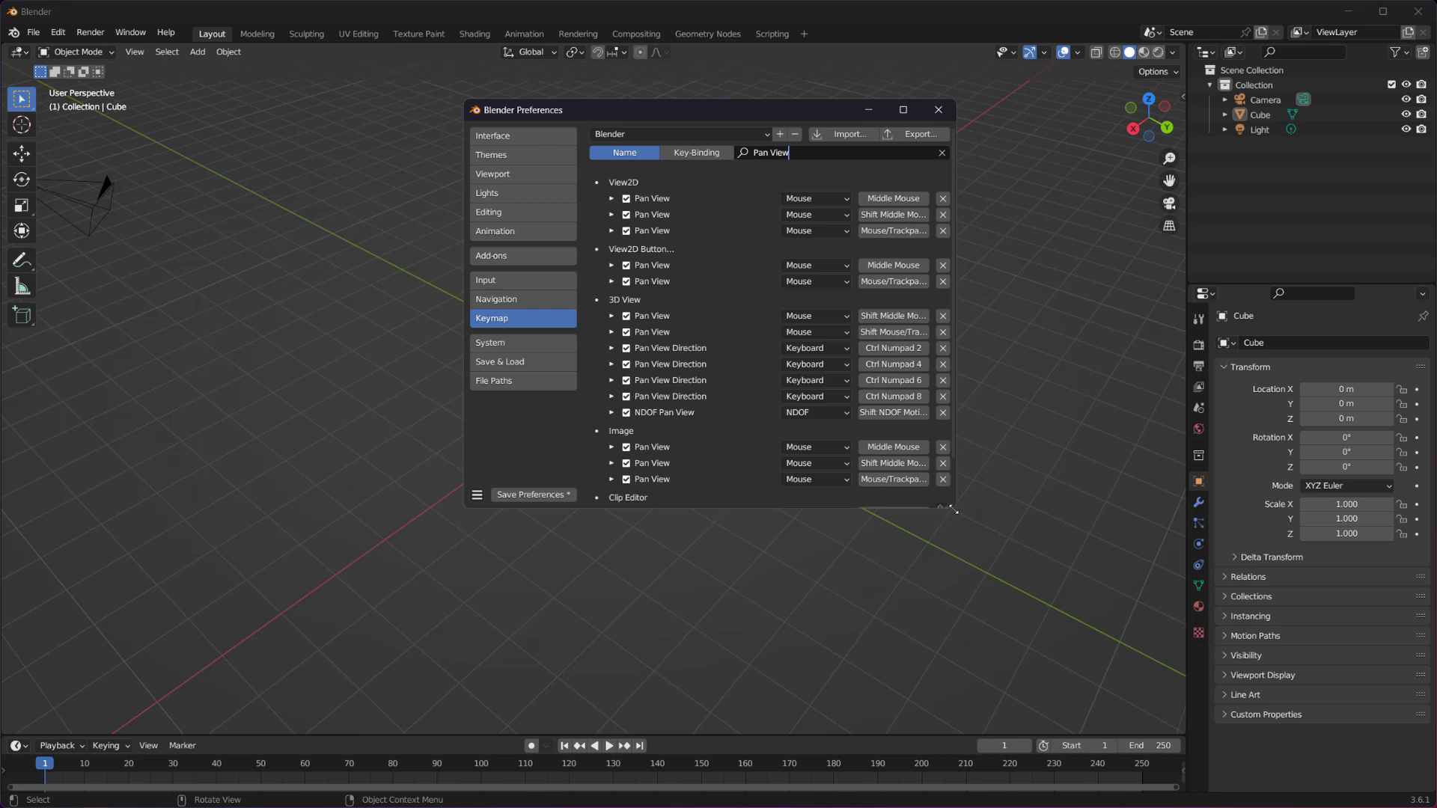
pyautogui.moveTo(954, 508); pyautogui.dragTo(1124, 634)
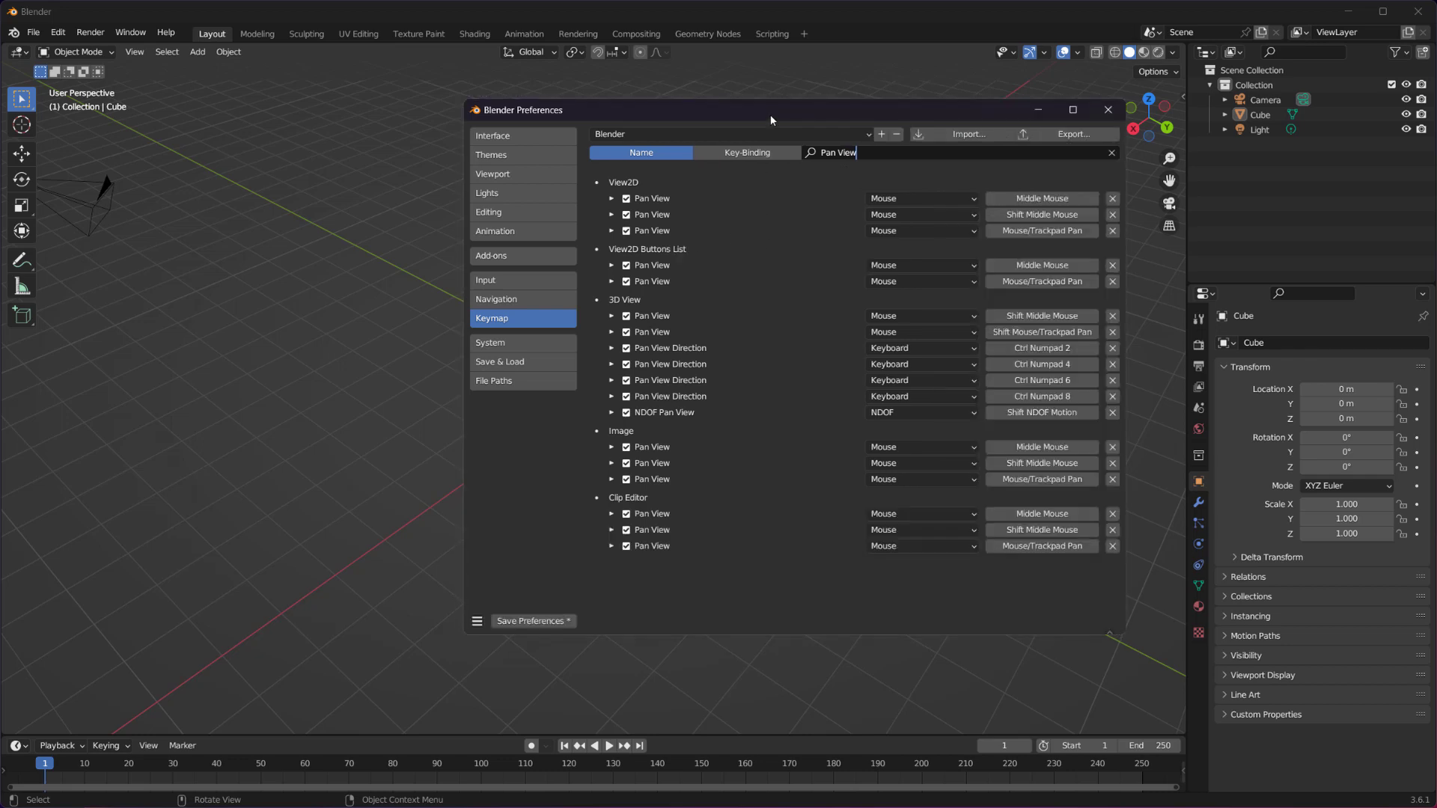
pyautogui.moveTo(771, 119); pyautogui.dragTo(577, 137)
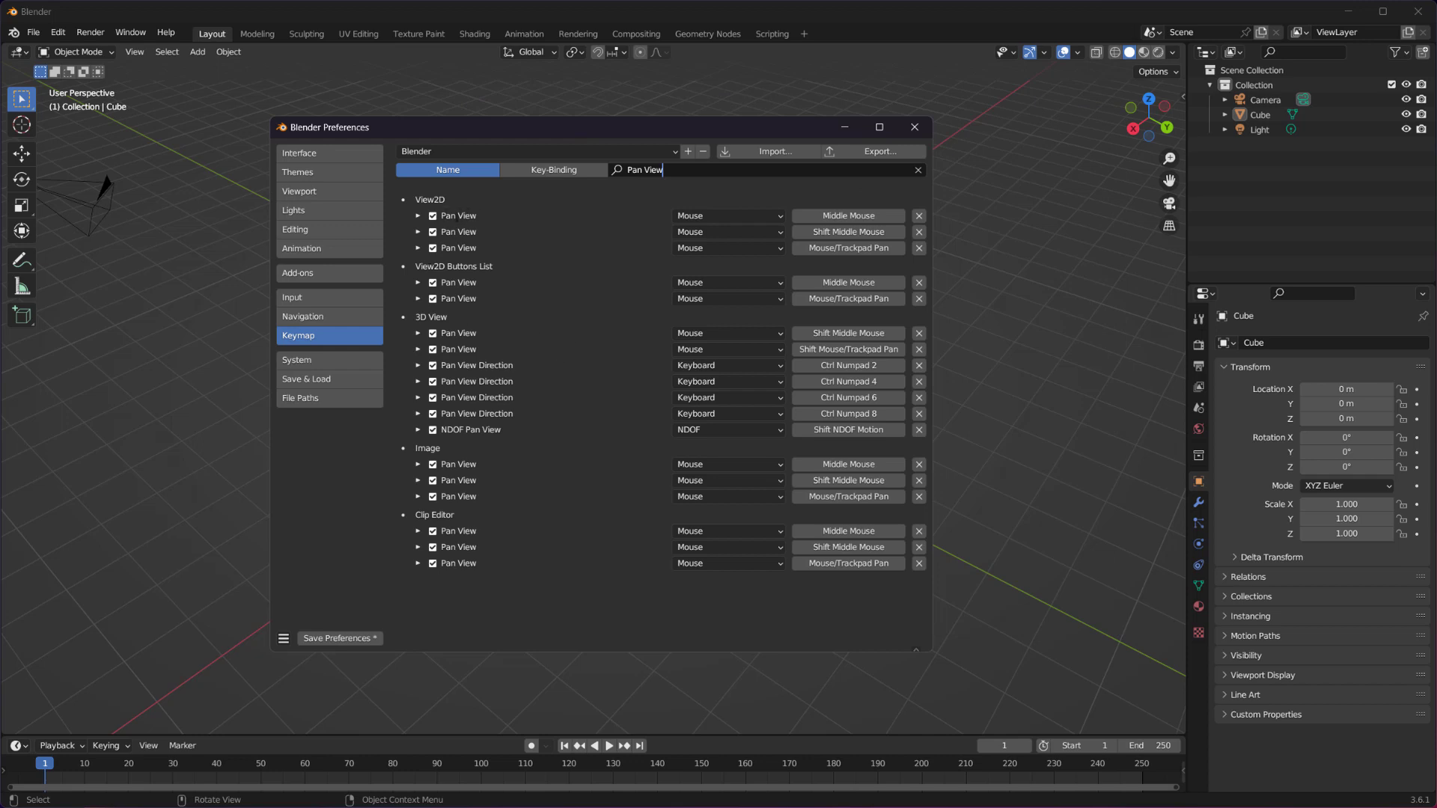
pyautogui.press('Return')
pyautogui.keyDown('alt'); pyautogui.middleClick(846, 215); pyautogui.keyUp('alt')
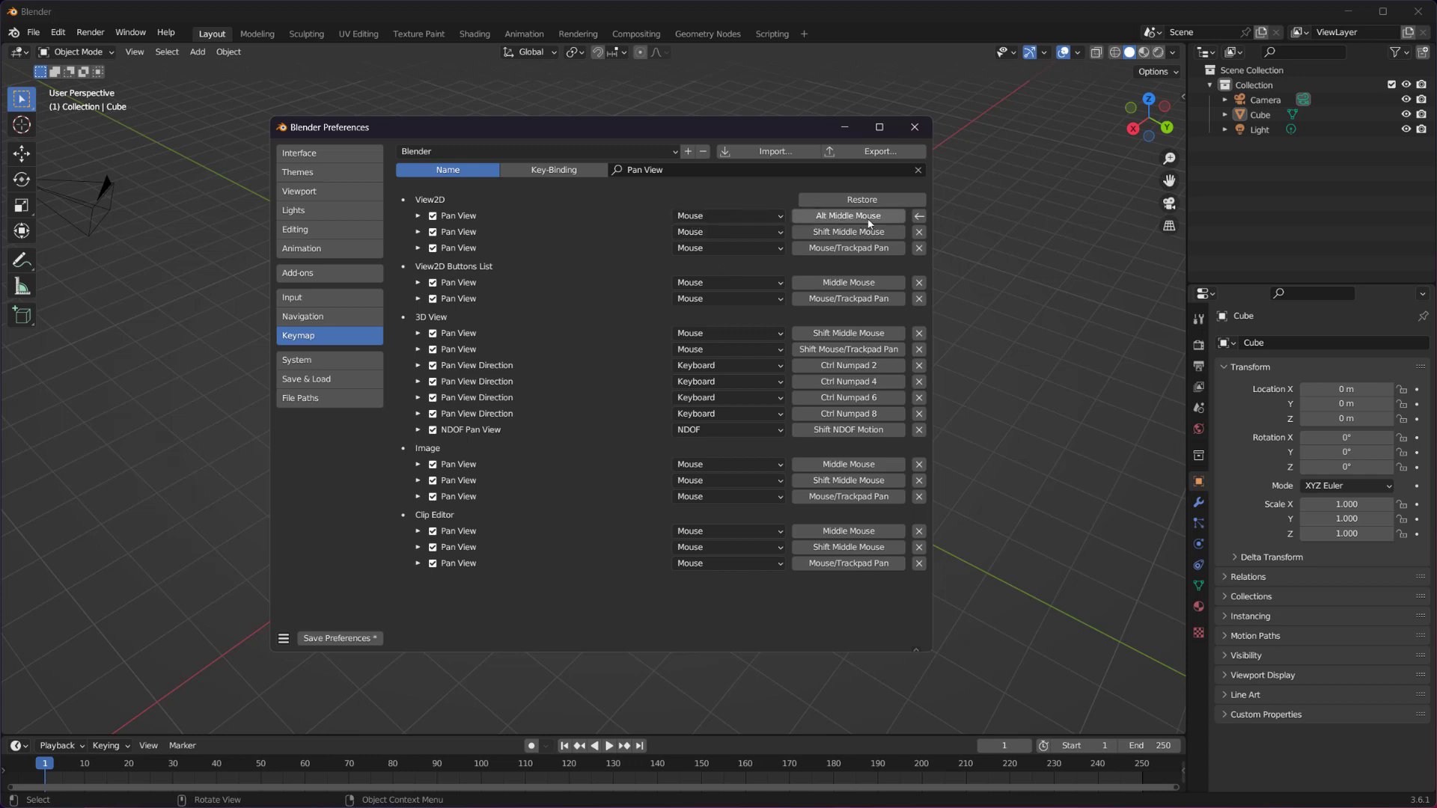
# Try to assign Alt Middle Mouse to the first Pan View entries under View2D Buttons List, 3D View and Image.
pyautogui.click(845, 285)
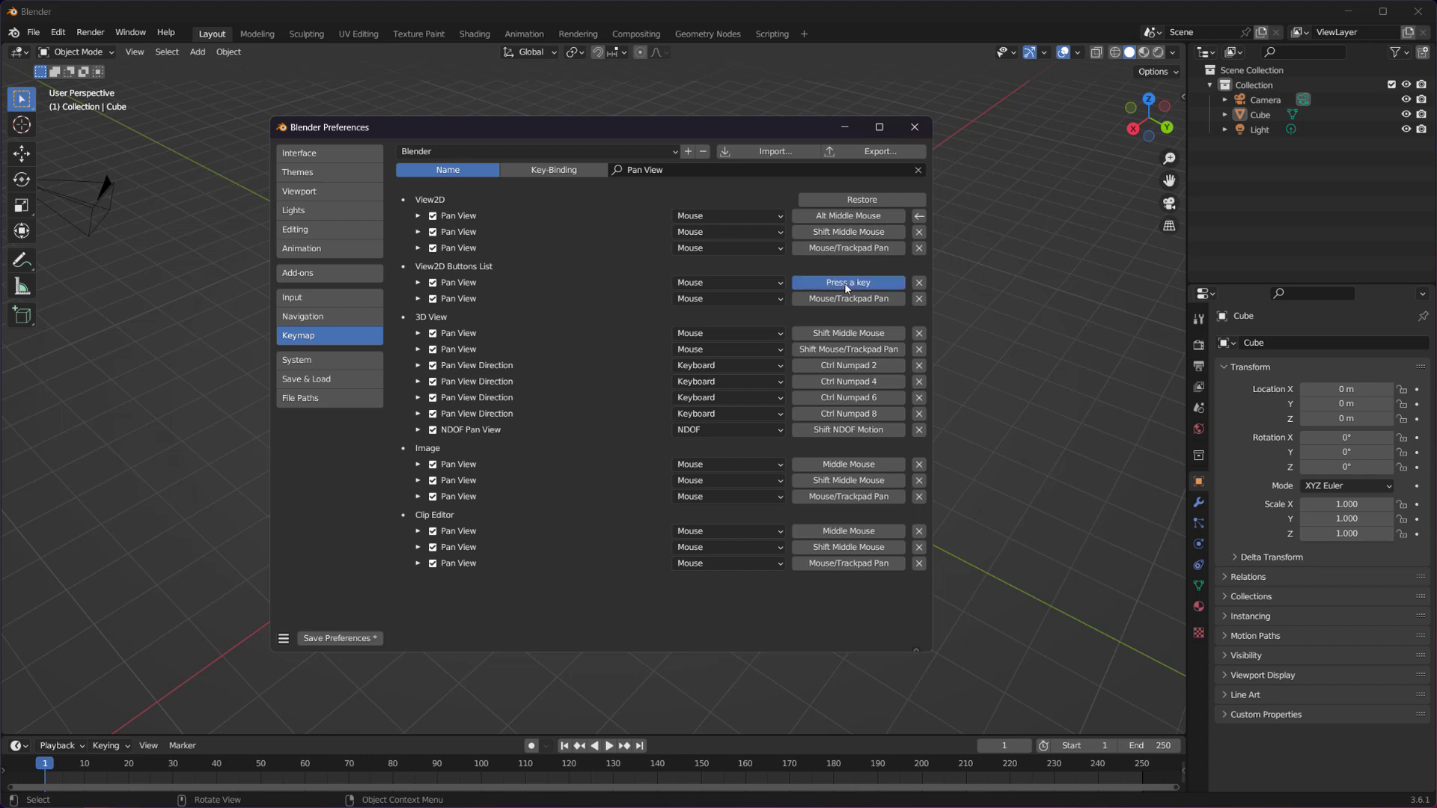
pyautogui.press('alt')
pyautogui.press('Escape')
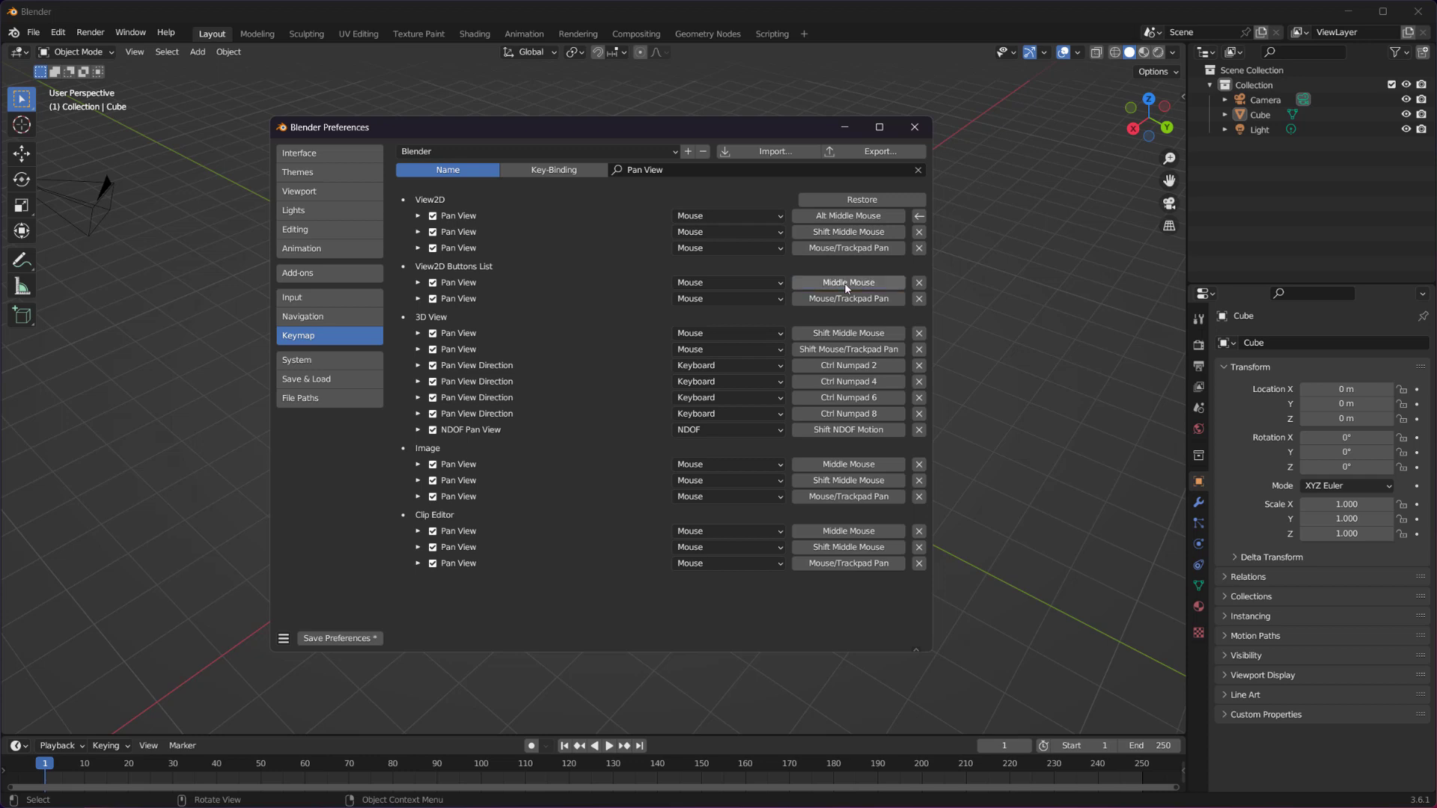
pyautogui.click(842, 334)
pyautogui.middleClick(843, 337)
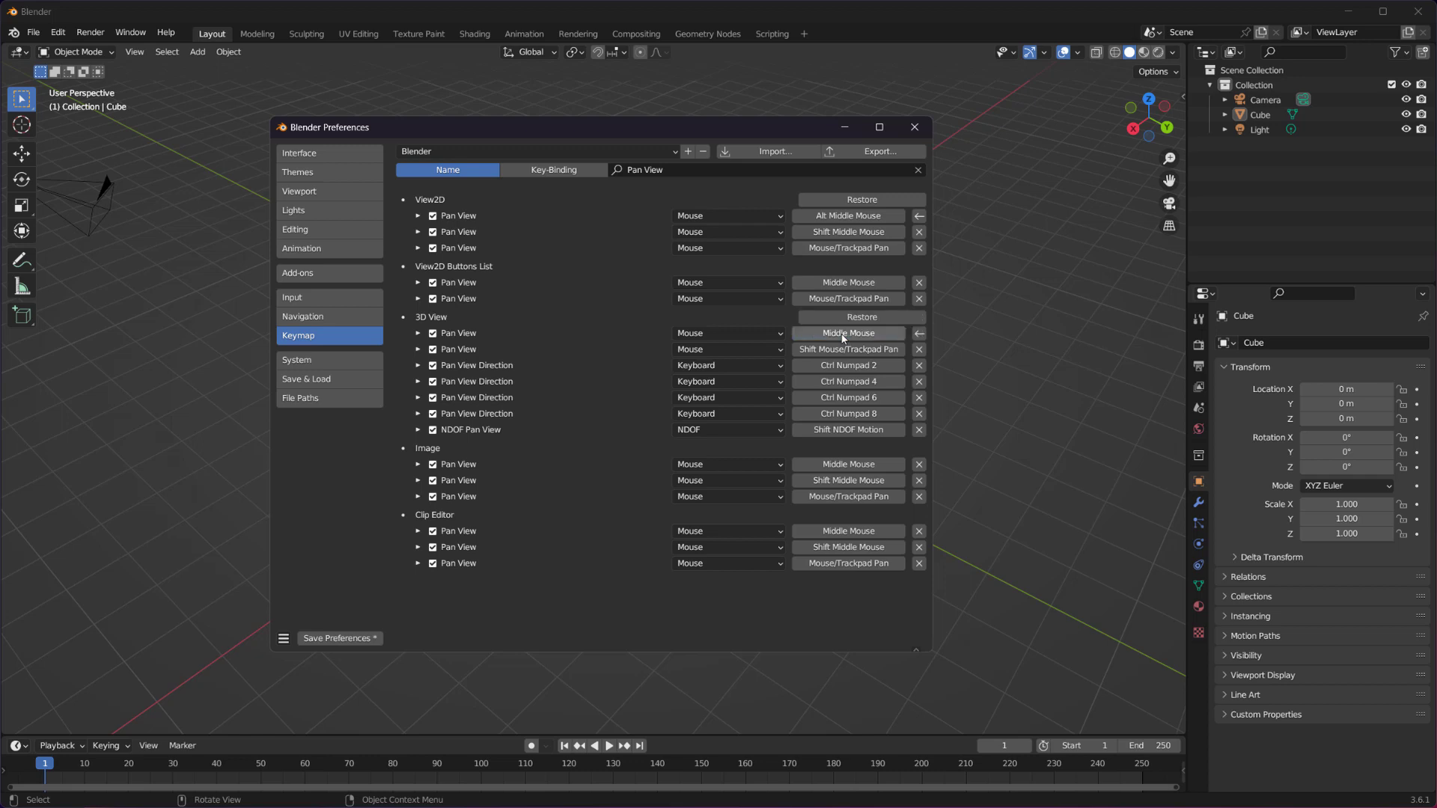
pyautogui.click(848, 464)
pyautogui.press('alt')
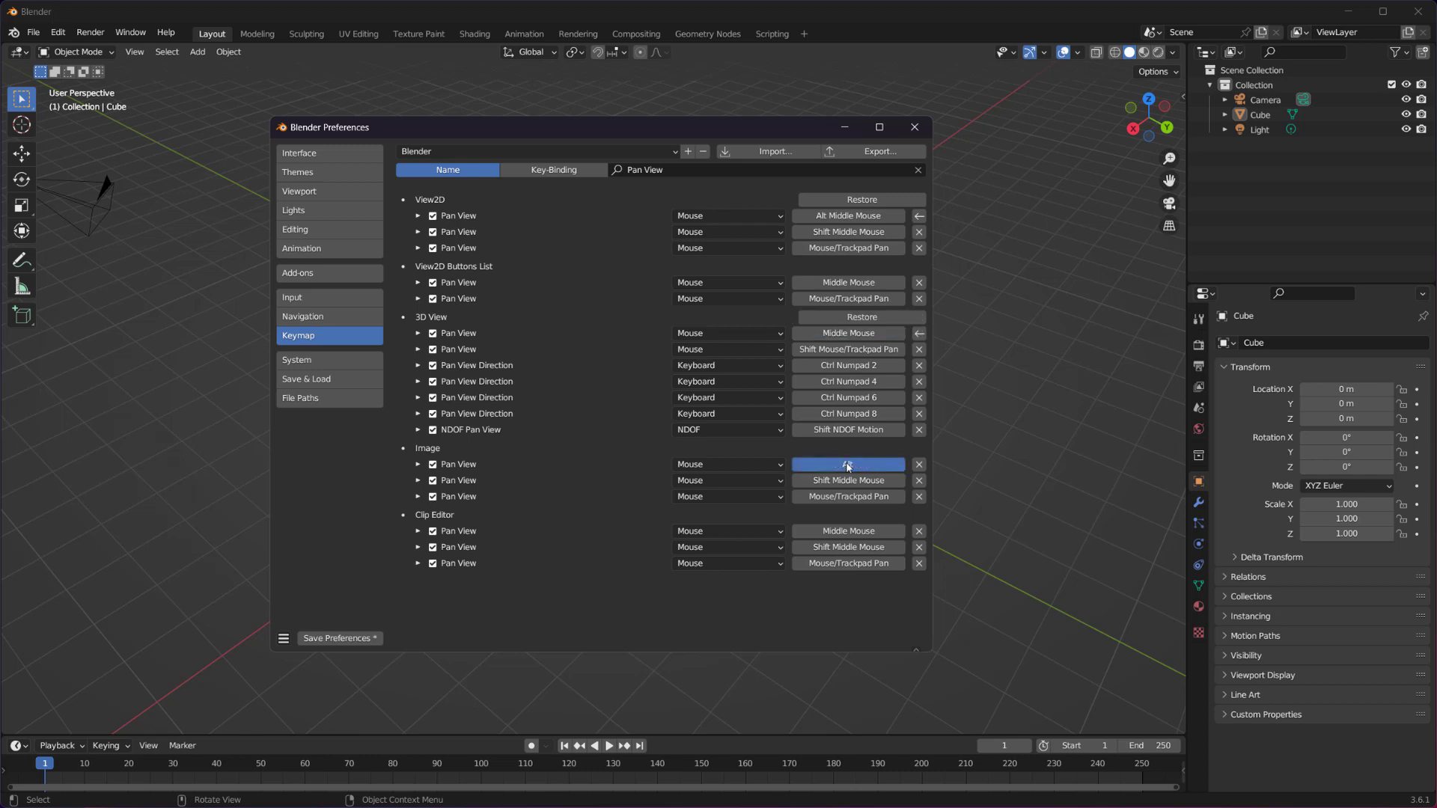
pyautogui.middleClick(848, 465)
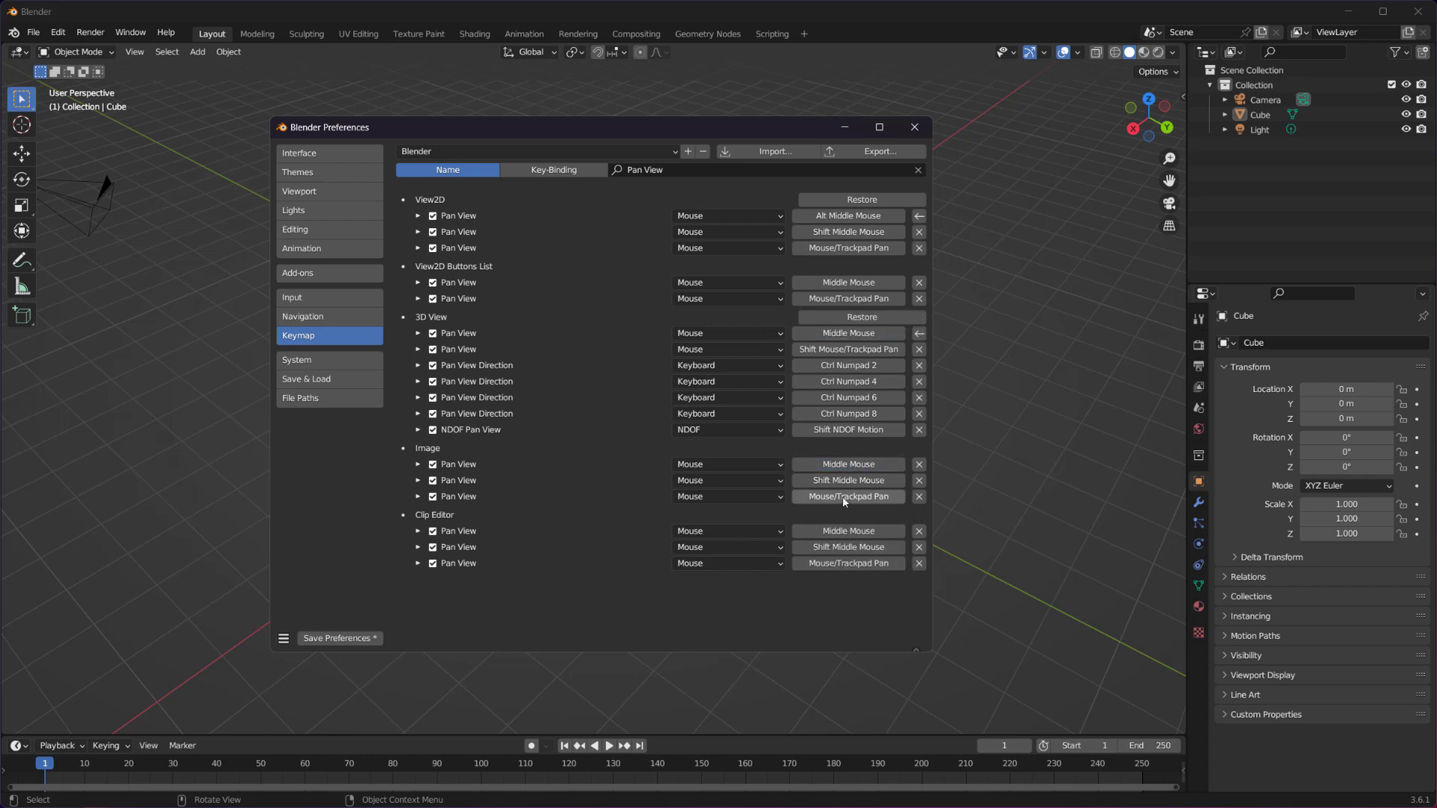
# Set the first Pan View shortcut under Clip Editor, Image, 3D View and View2D Buttons List to Alt Middle Mouse and close the preferences.
pyautogui.click(848, 532)
pyautogui.keyDown('alt'); pyautogui.middleClick(848, 533); pyautogui.keyUp('alt')
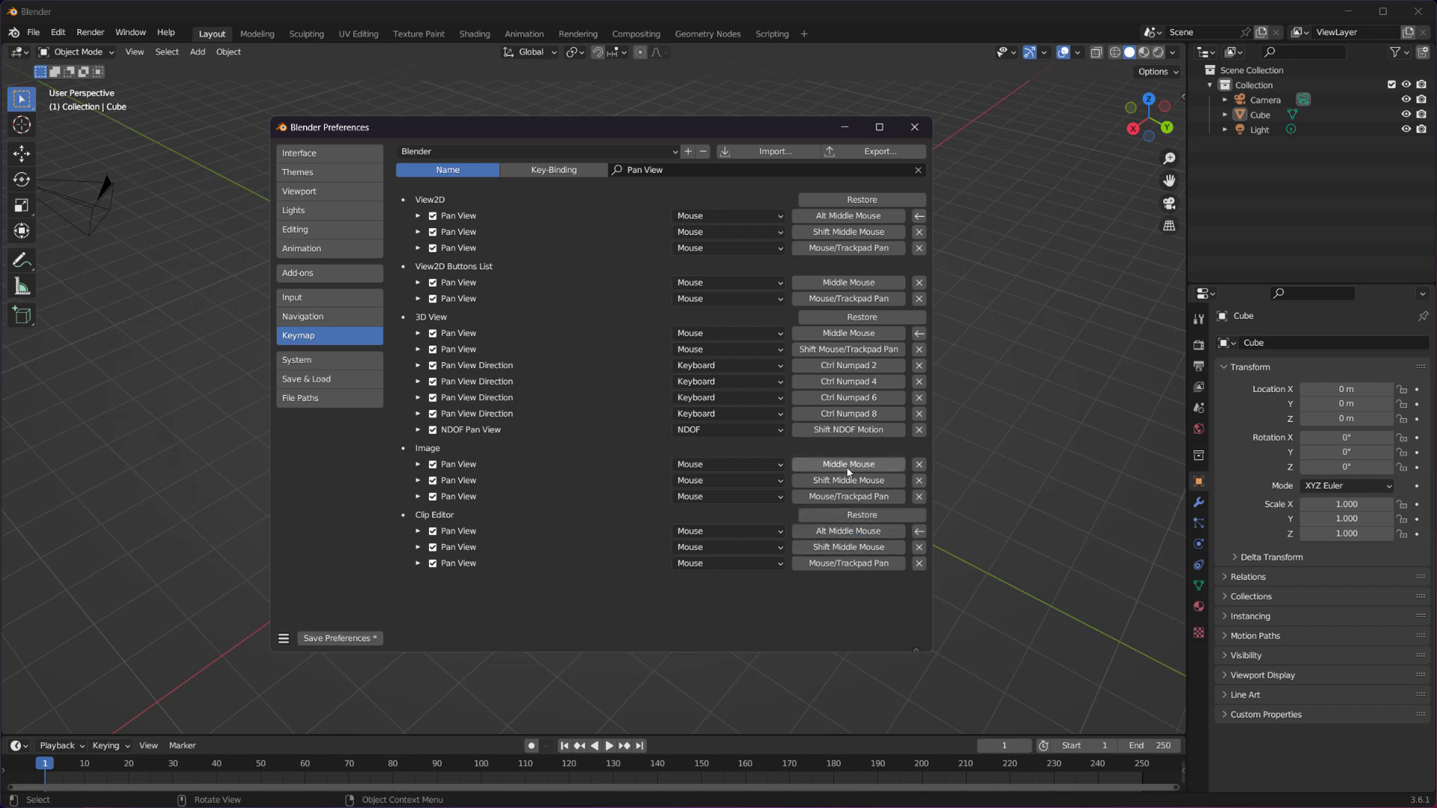
pyautogui.click(848, 465)
pyautogui.keyDown('alt'); pyautogui.middleClick(848, 466); pyautogui.keyUp('alt')
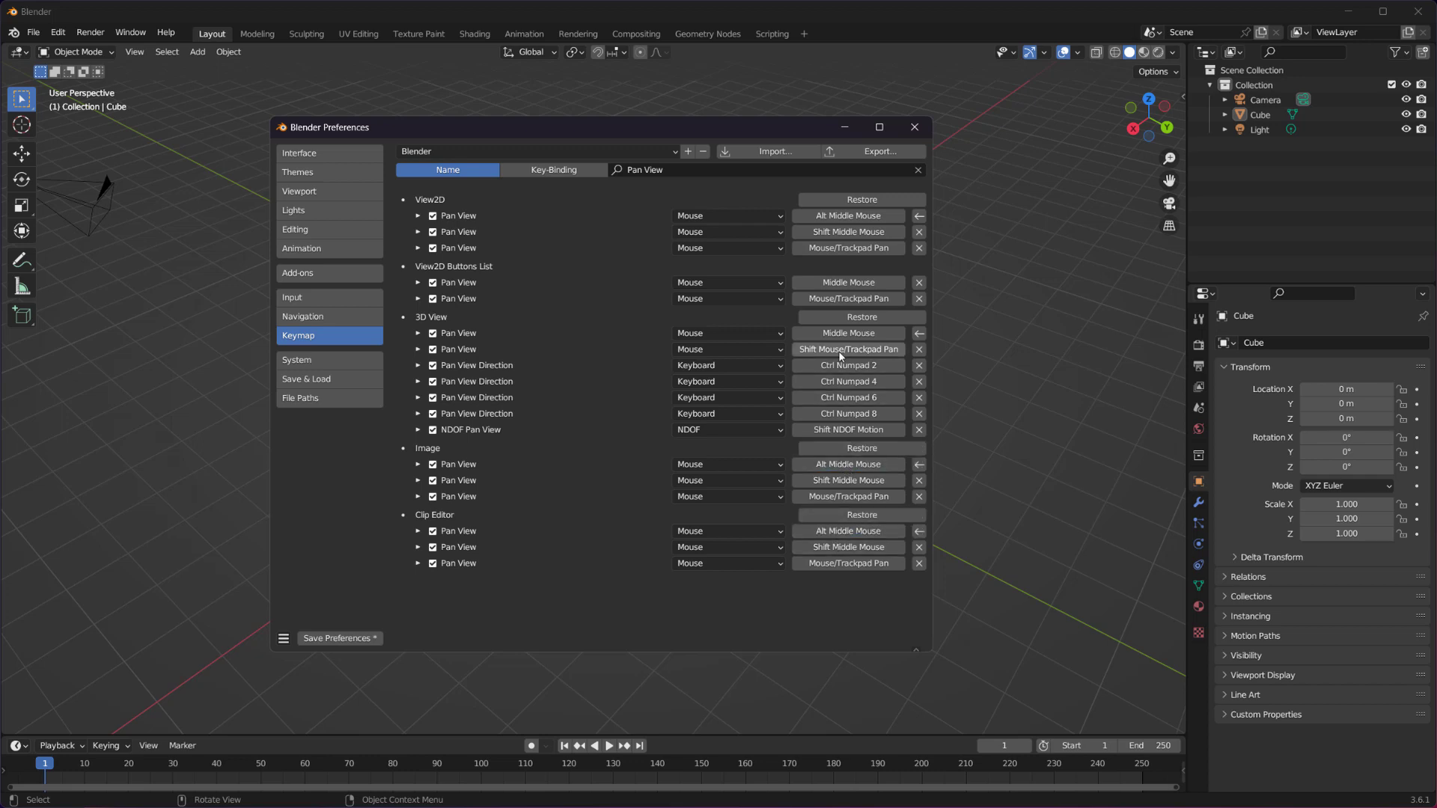
pyautogui.click(841, 334)
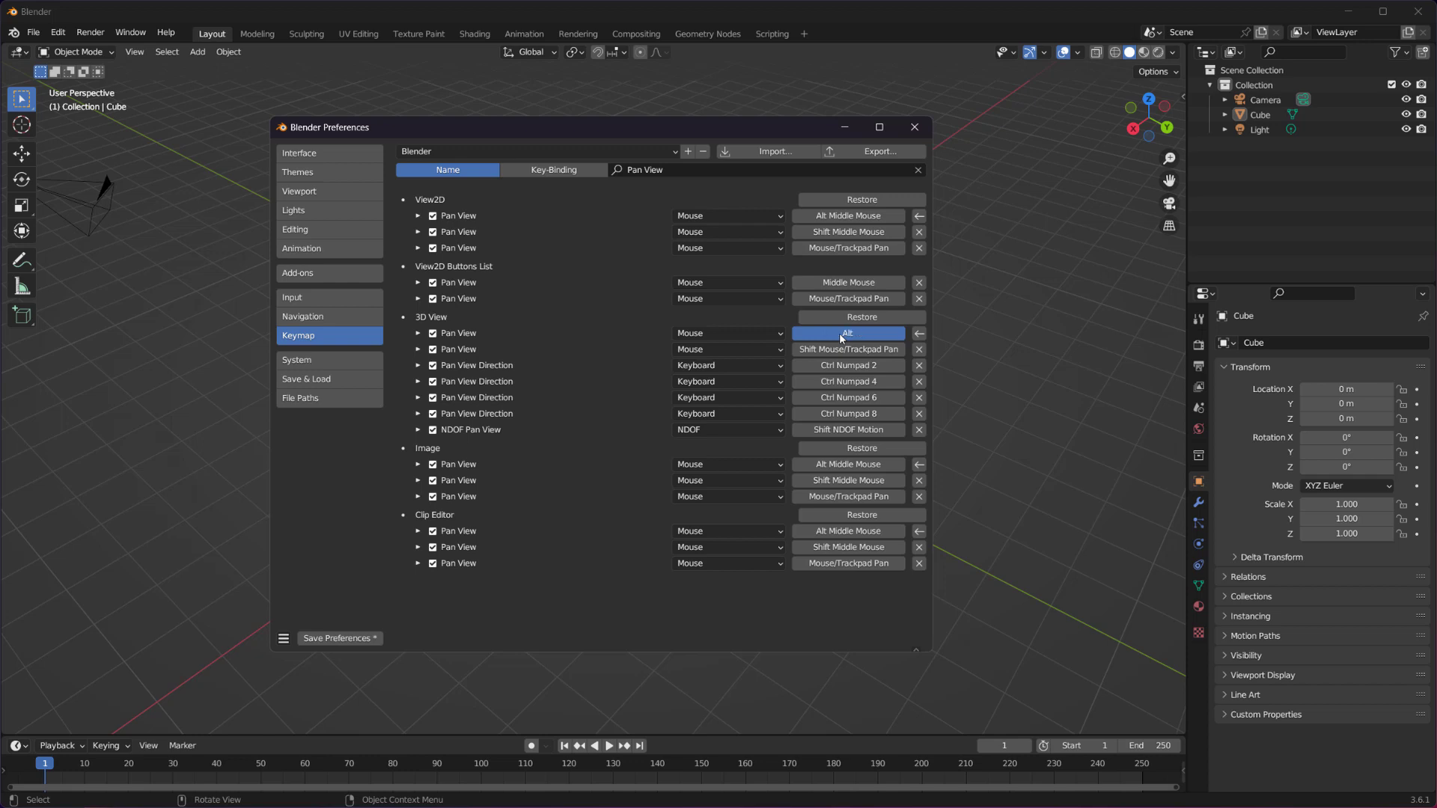
pyautogui.keyDown('alt'); pyautogui.middleClick(841, 337); pyautogui.keyUp('alt')
pyautogui.click(846, 285)
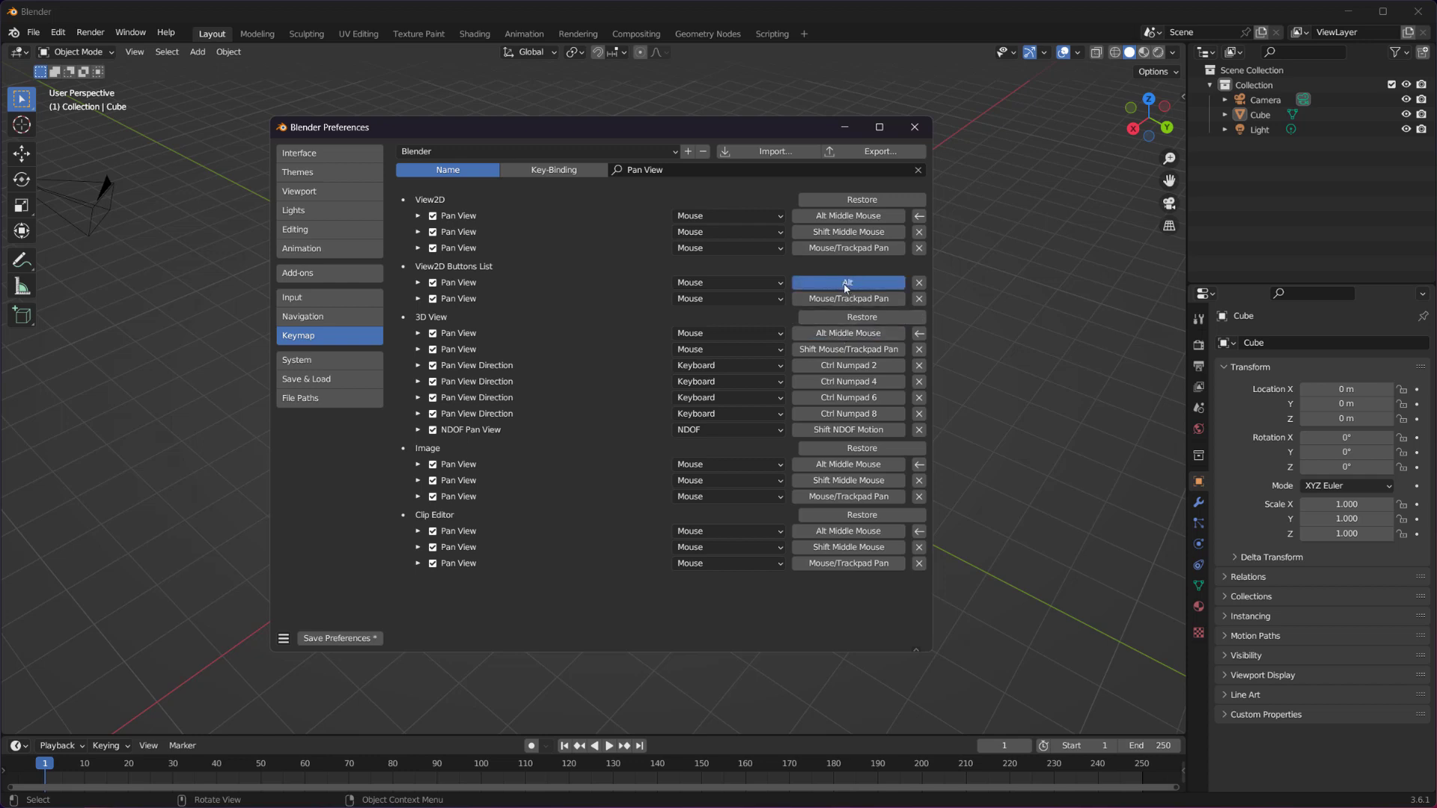
pyautogui.keyDown('alt'); pyautogui.middleClick(847, 287); pyautogui.keyUp('alt')
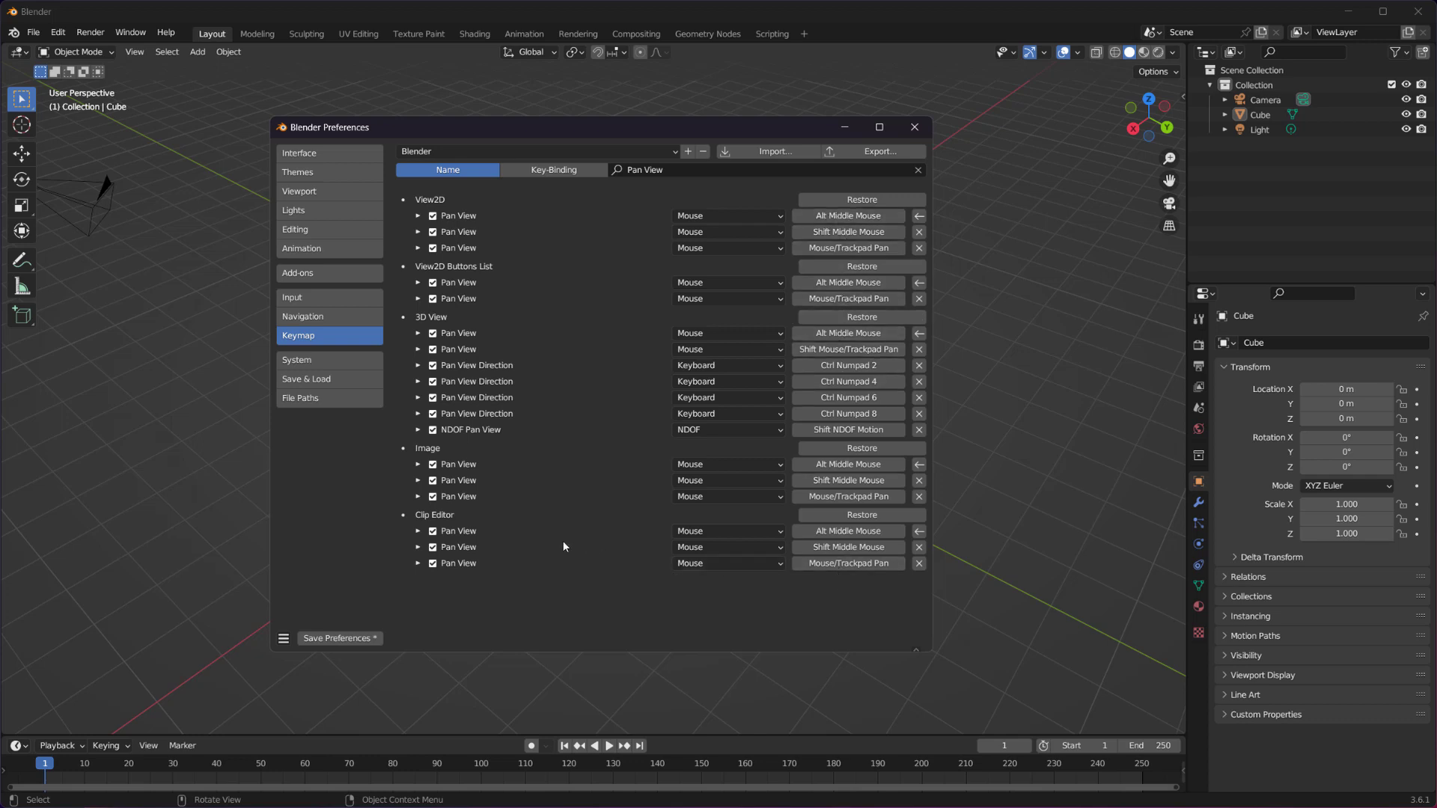
pyautogui.click(915, 127)
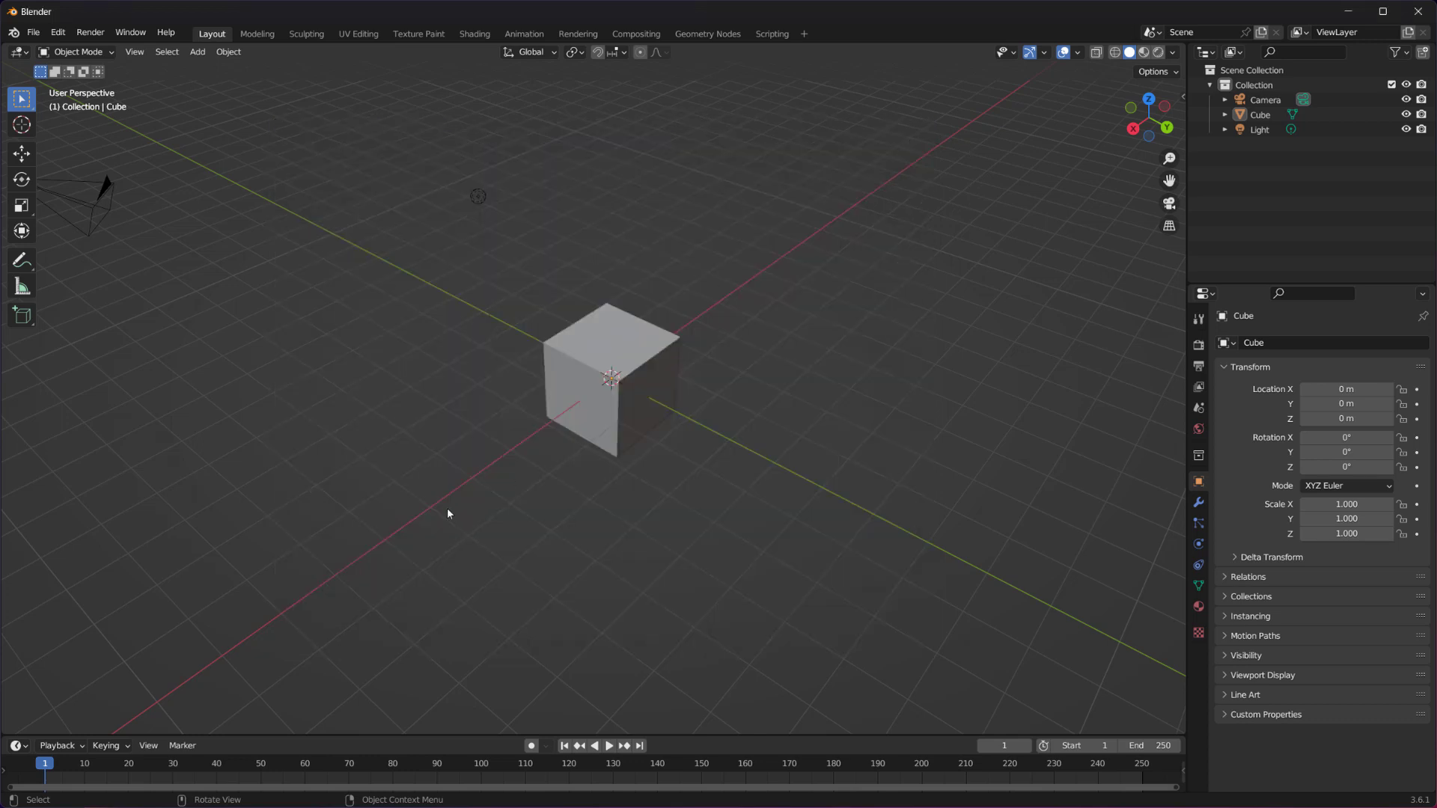
# Test panning and orbiting the 3D view around the cube with the customized navigation settings.
pyautogui.keyDown('shift'); pyautogui.moveTo(493, 499); pyautogui.dragTo(393, 550, button='middle'); pyautogui.keyUp('shift')
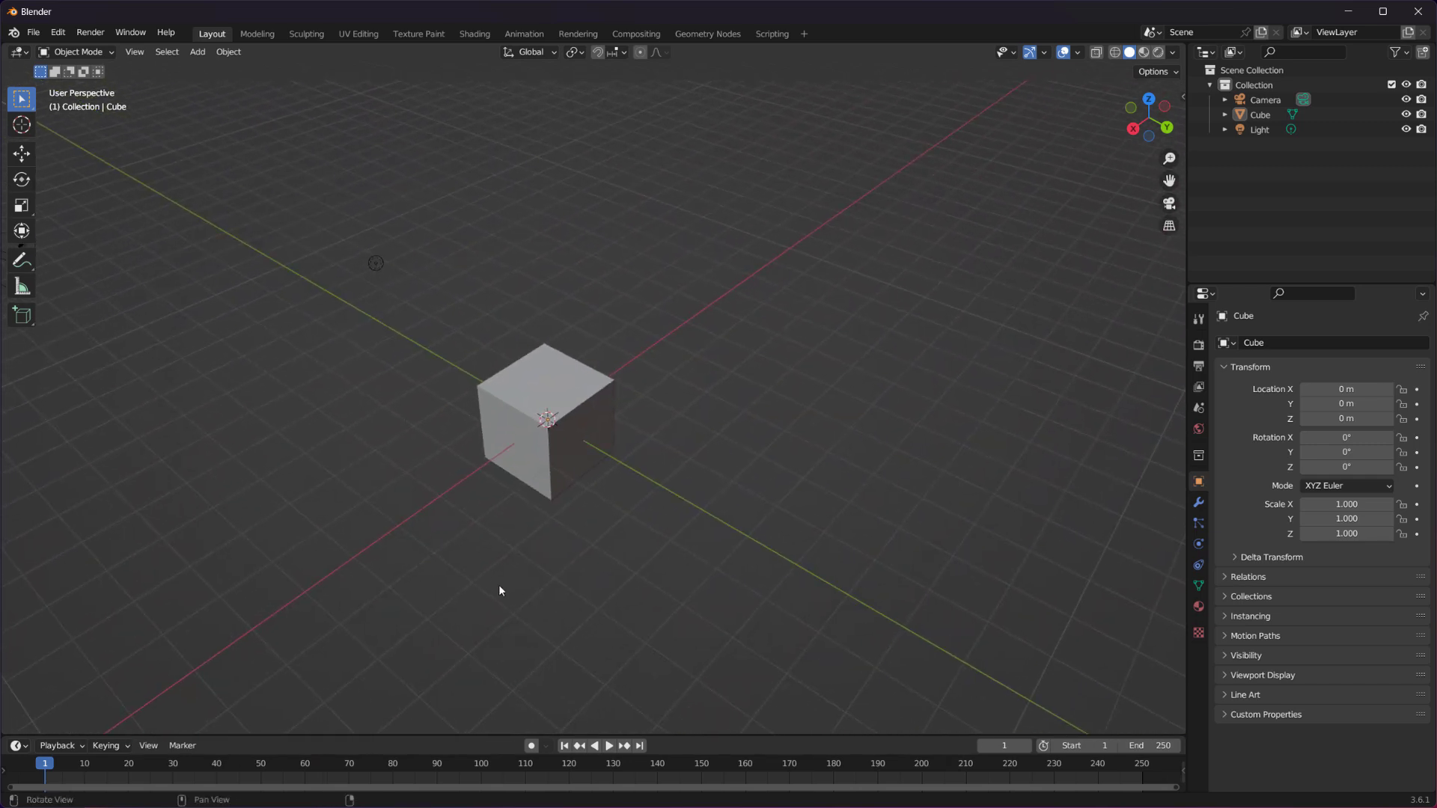
pyautogui.moveTo(500, 590); pyautogui.dragTo(636, 564, button='middle')
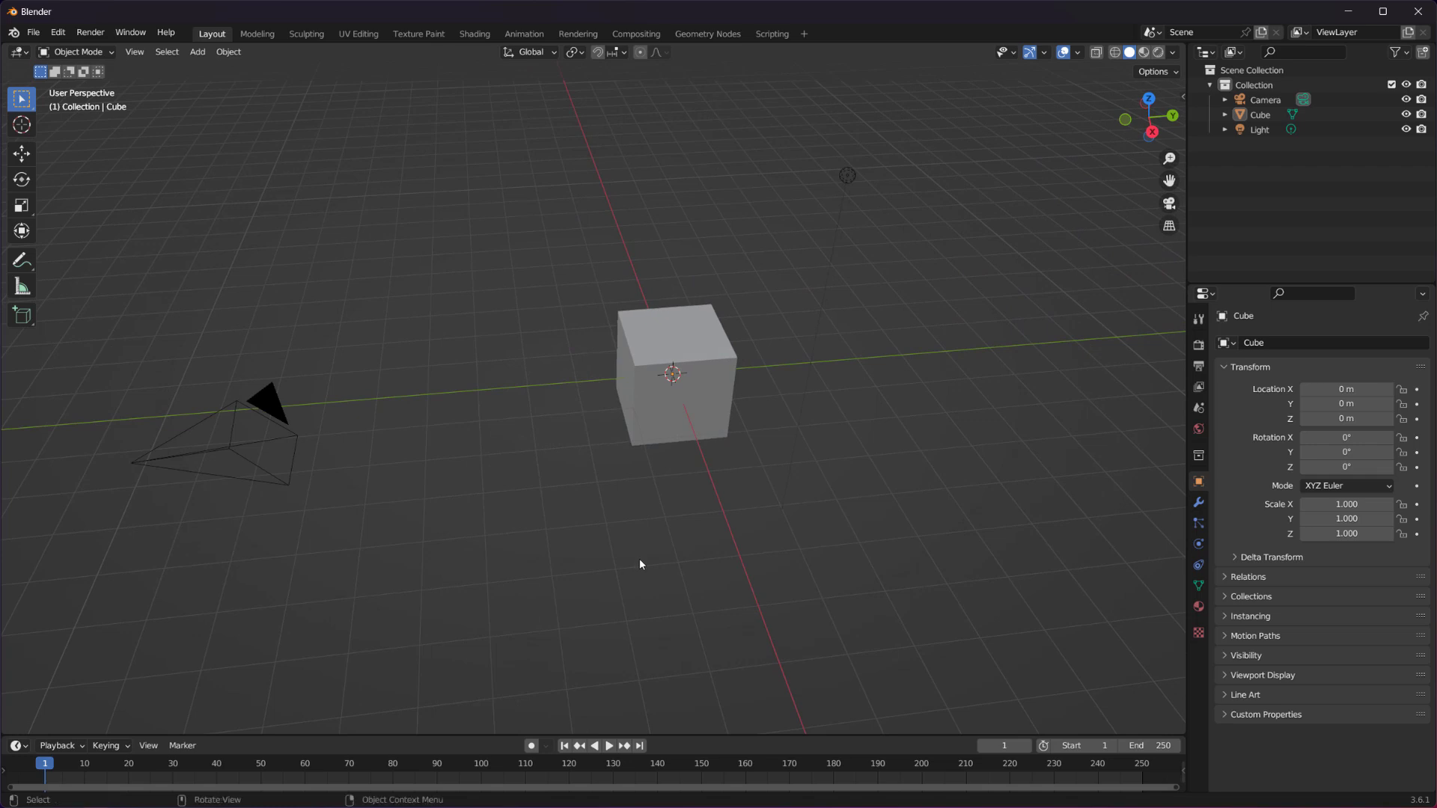